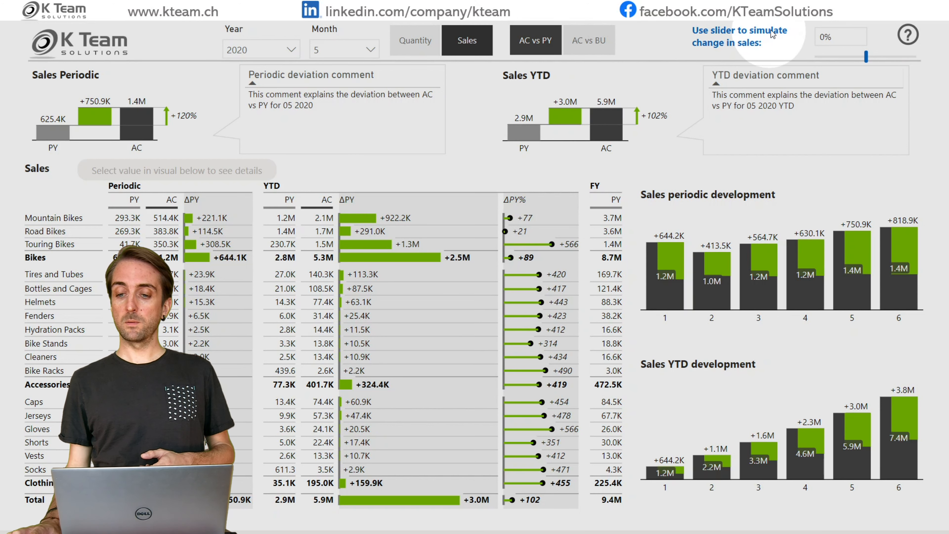
# Step: Open the sales report's help overlay, page through its tips up to the sales simulation slider, and close it
pyautogui.click(905, 37)
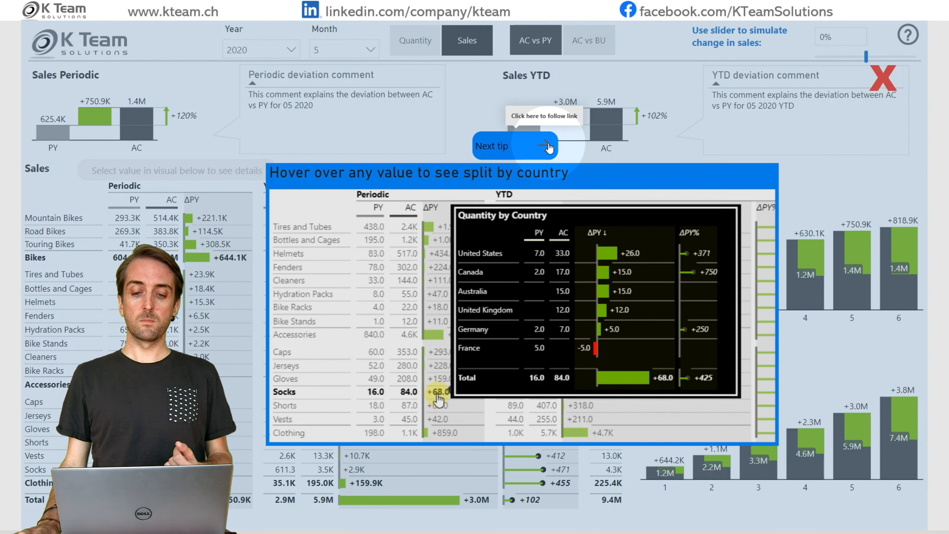
pyautogui.click(549, 149)
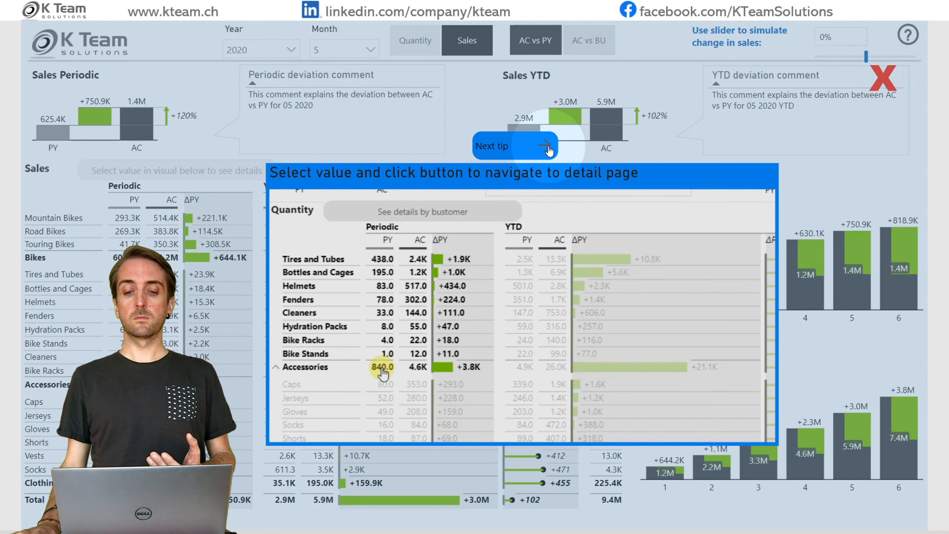
pyautogui.click(549, 148)
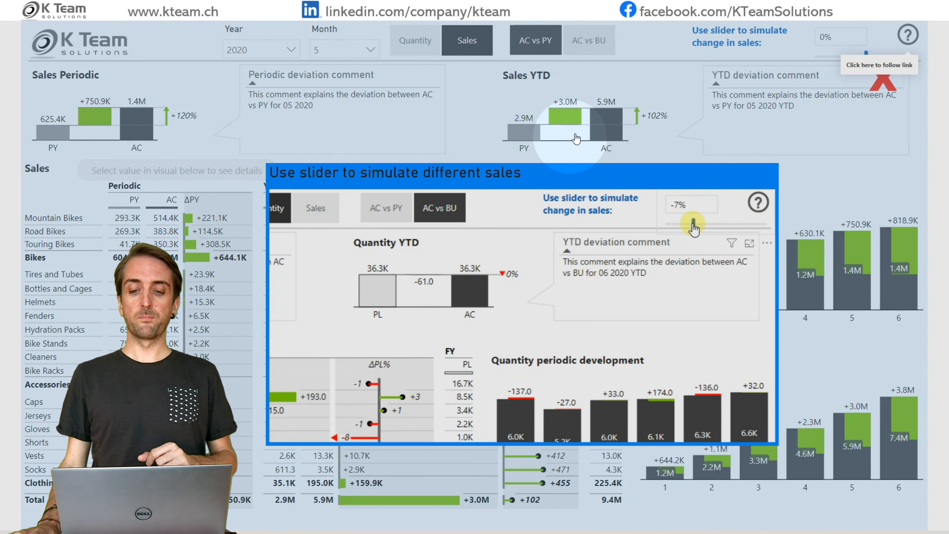
pyautogui.click(615, 105)
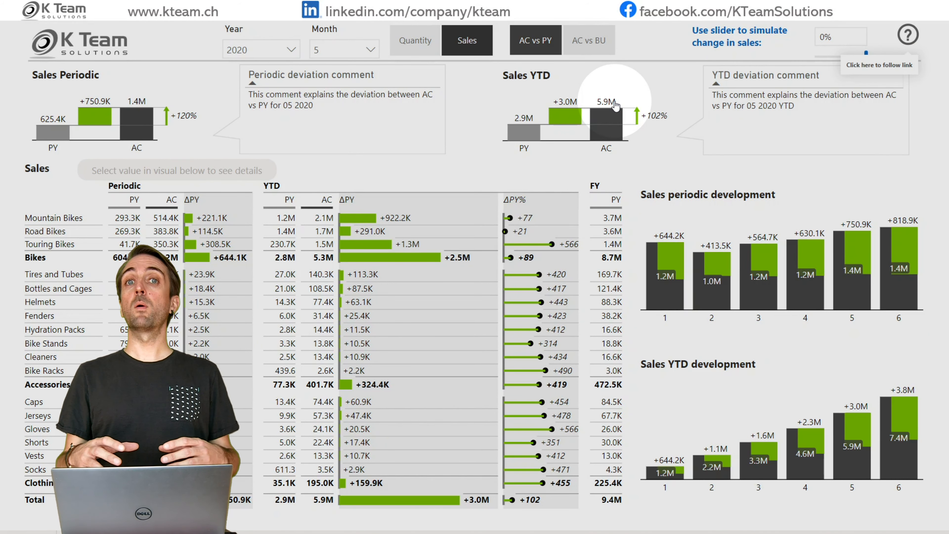
# Step: Highlight the Mountain Bikes, Touring Bikes and Bikes YTD deviations in turn, and switch the report comparison to AC vs BU
pyautogui.click(388, 218)
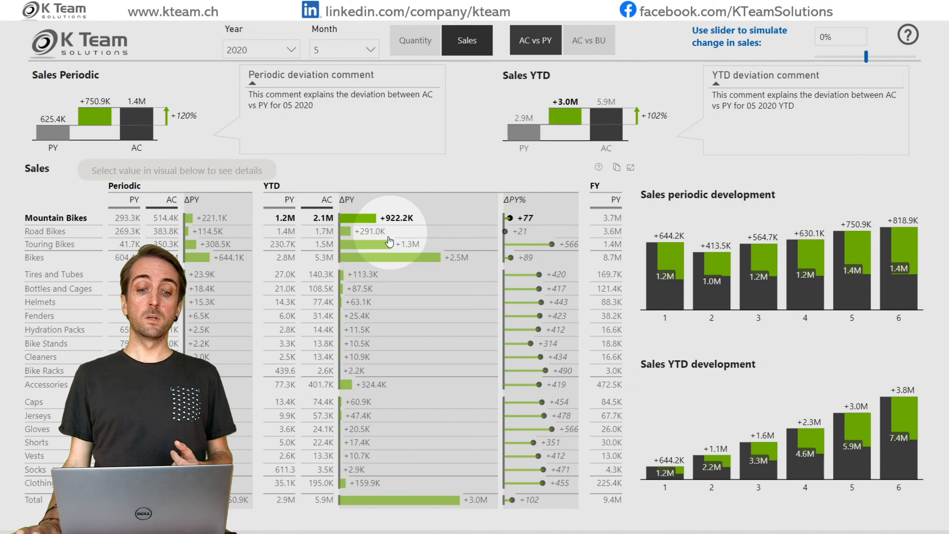
pyautogui.click(381, 245)
pyautogui.click(383, 256)
pyautogui.moveTo(383, 258)
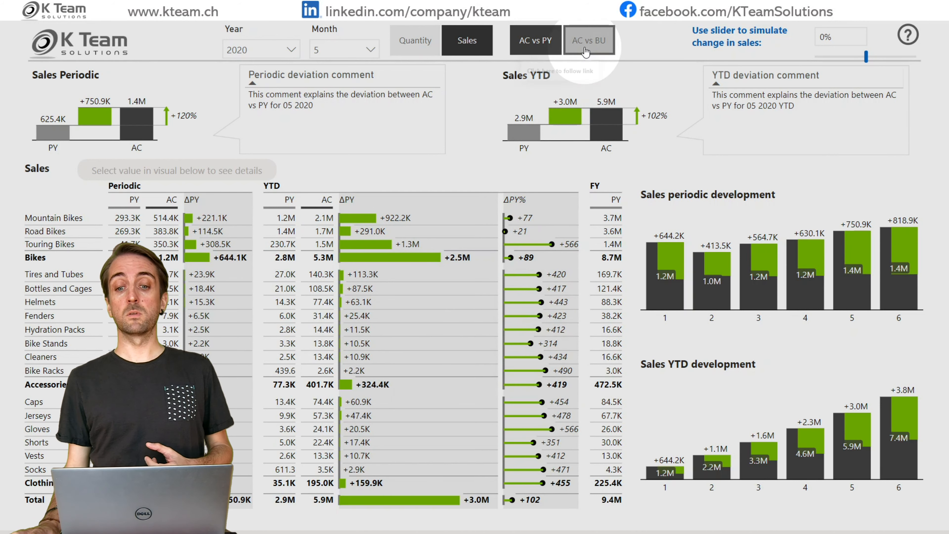
pyautogui.click(586, 45)
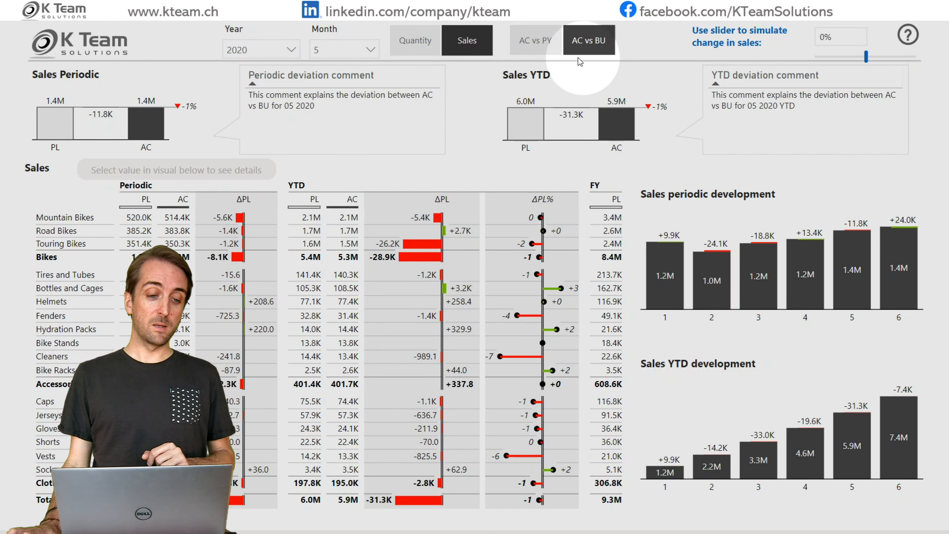
# Step: Return to the report's landing page and open the P&L page
pyautogui.click(85, 51)
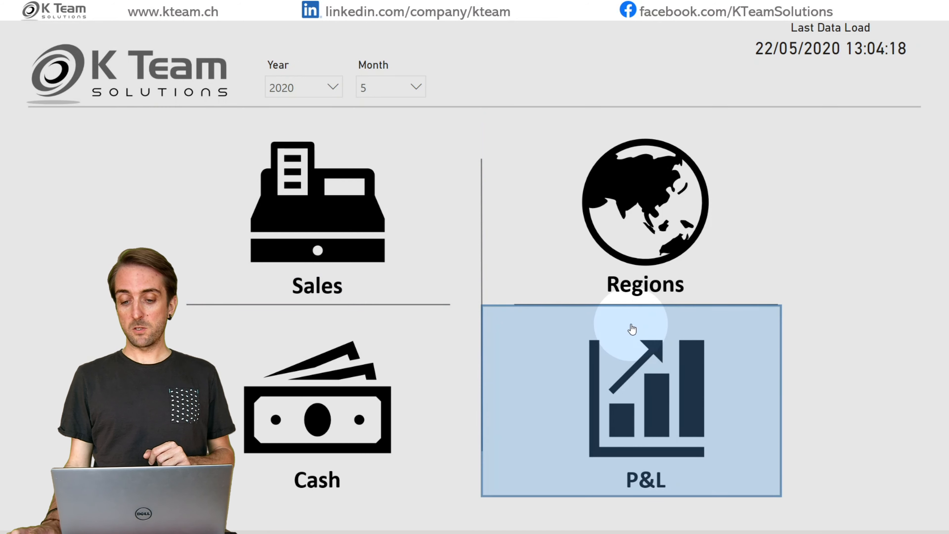
pyautogui.click(632, 328)
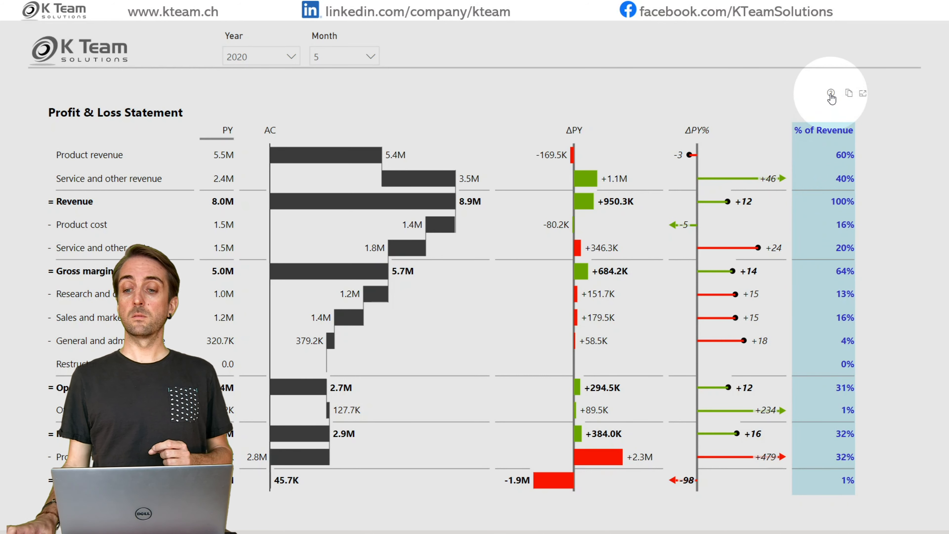
pyautogui.moveTo(832, 97)
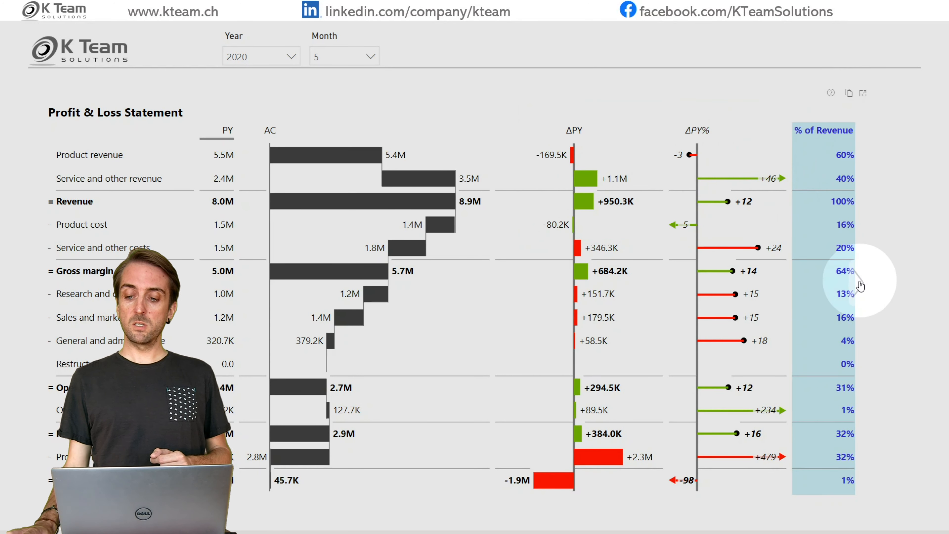
# Step: Flip the Profit & Loss Statement visual between its waterfall chart and plain table layouts
pyautogui.click(860, 285)
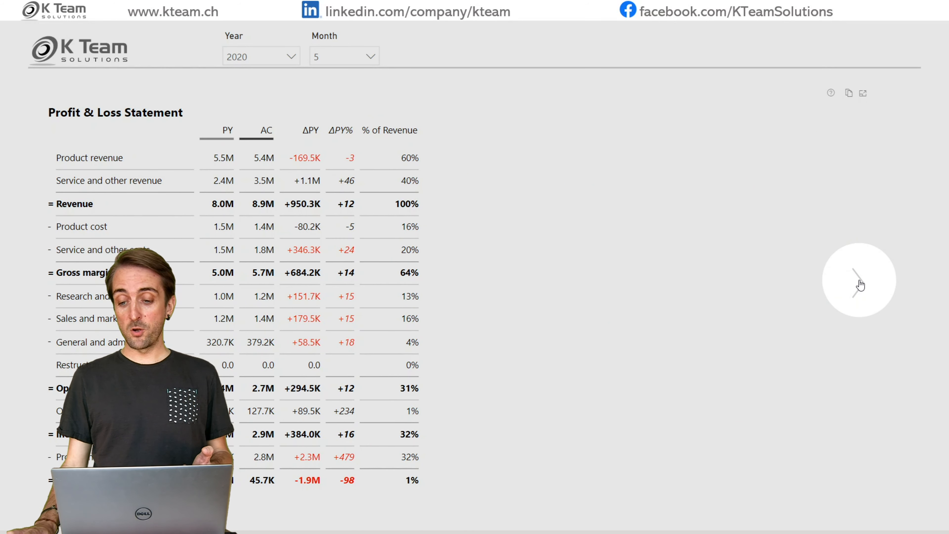
pyautogui.click(860, 284)
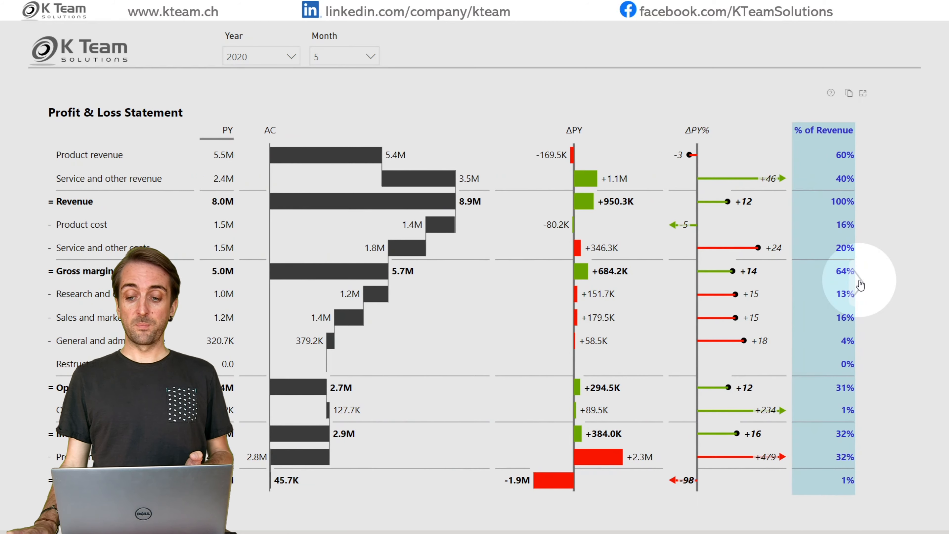
pyautogui.click(861, 285)
pyautogui.click(860, 285)
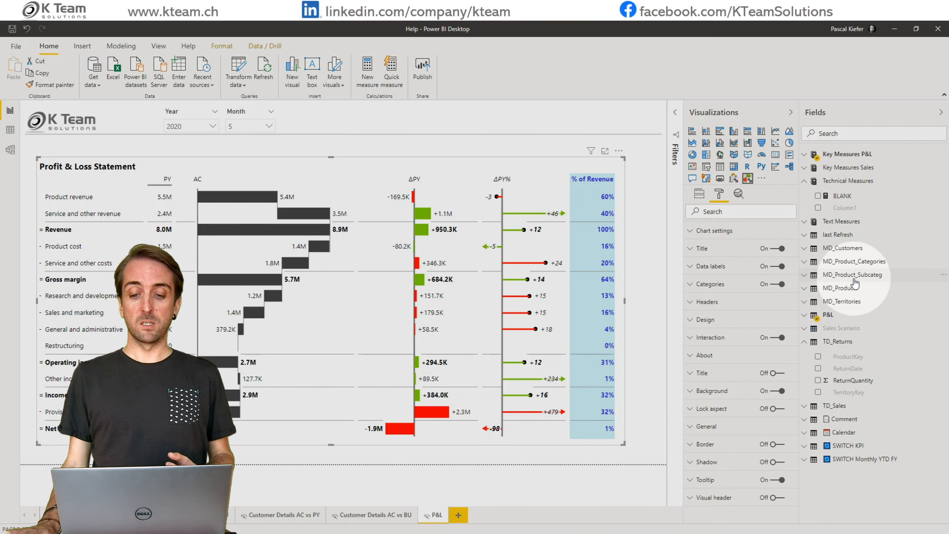
# Step: Add a new report page after P&L and name it "TT Help"
pyautogui.moveTo(855, 280)
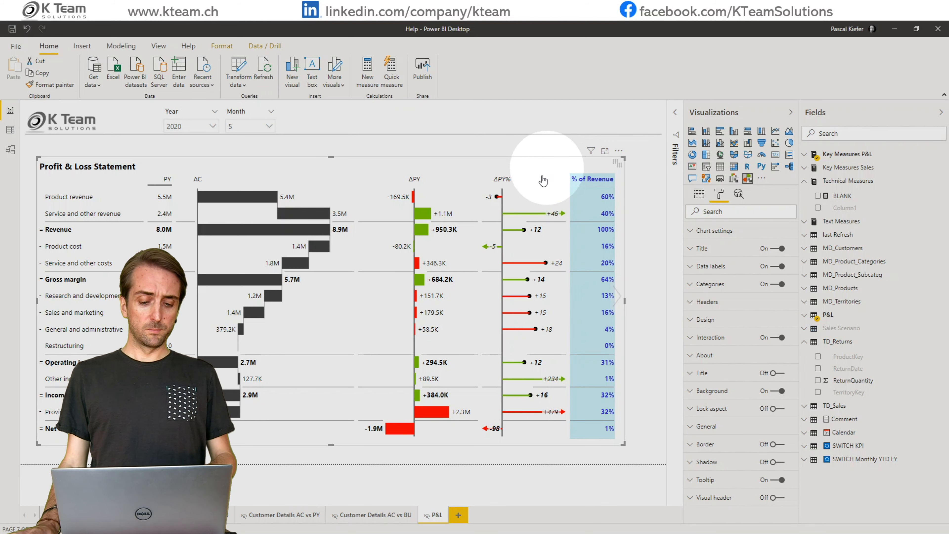
pyautogui.click(458, 516)
pyautogui.doubleClick(464, 514)
pyautogui.press('BackSpace')
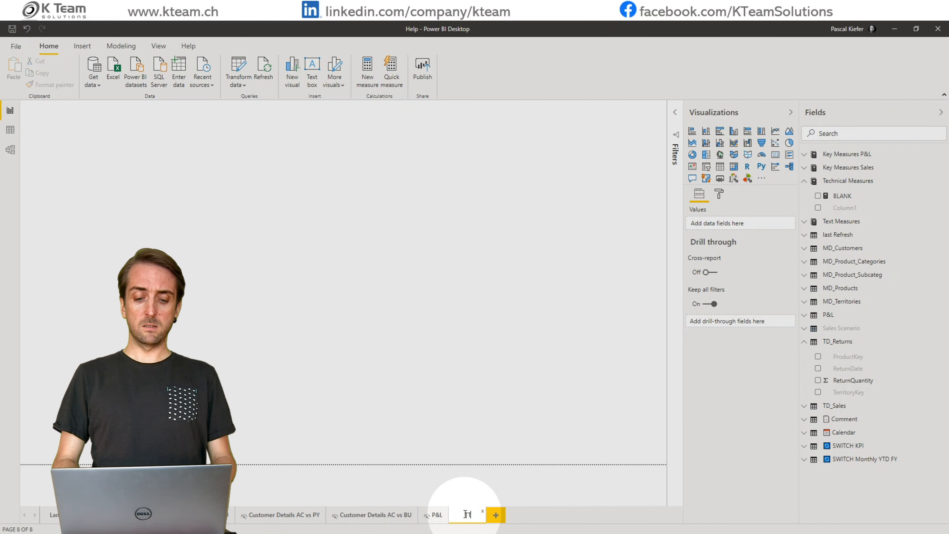
pyautogui.write('TT Help')
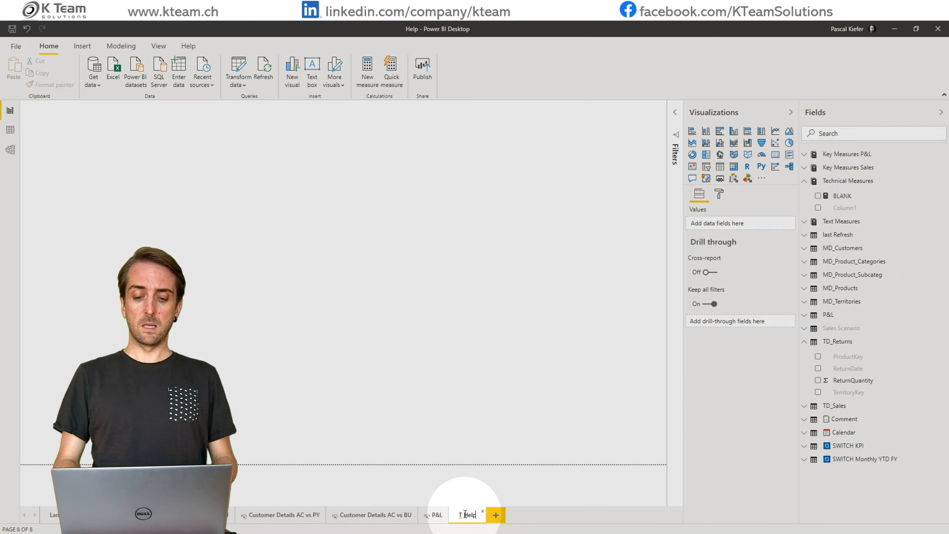
pyautogui.press('Return')
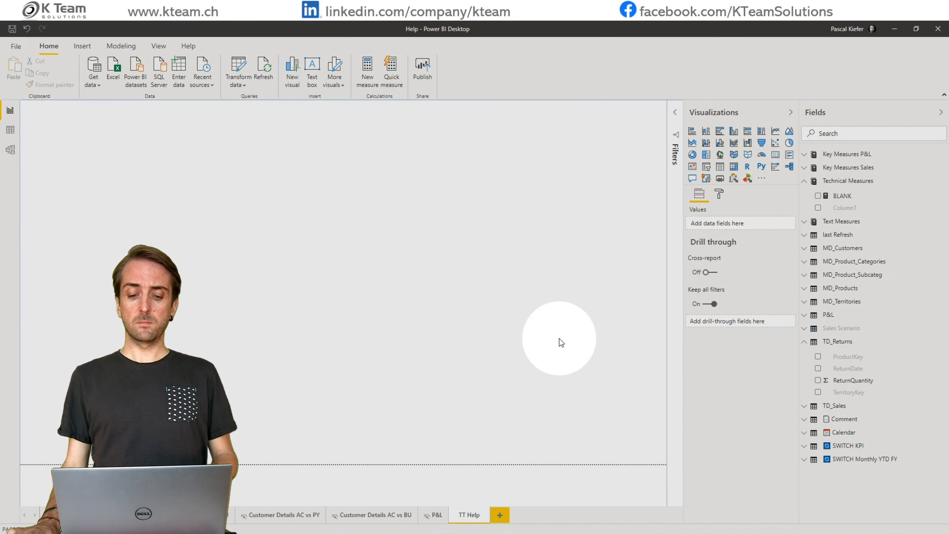
# Step: Enable the TT Help page as a tooltip and set its custom page size to 700 by 300 pixels
pyautogui.click(719, 194)
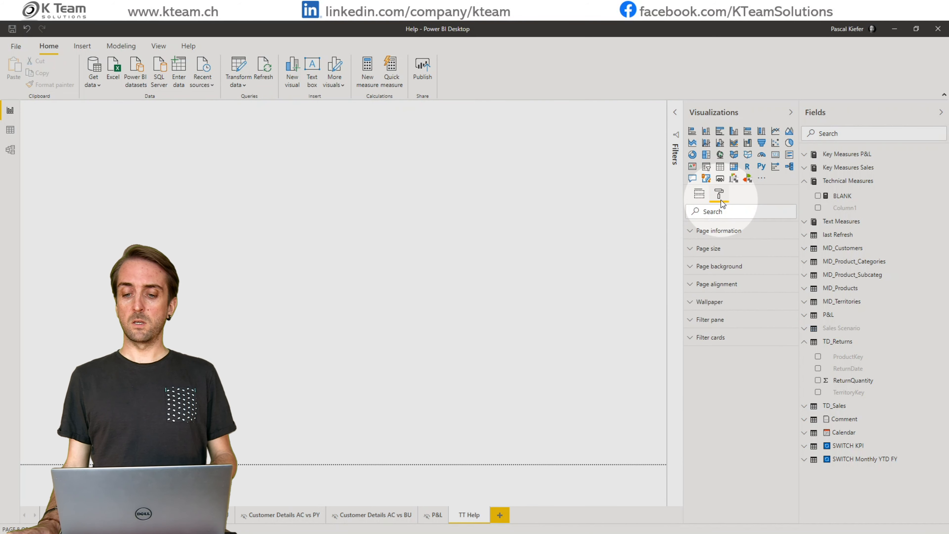
pyautogui.click(700, 232)
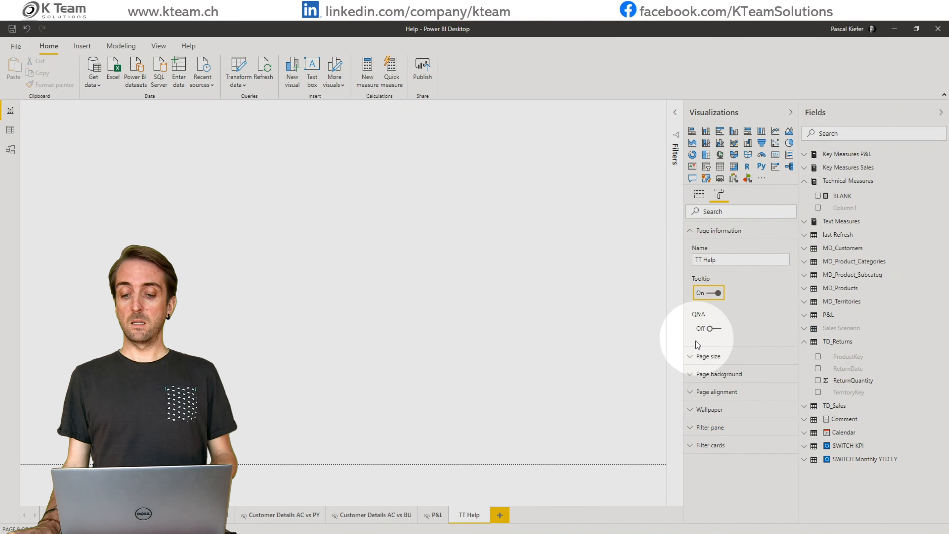
pyautogui.click(691, 356)
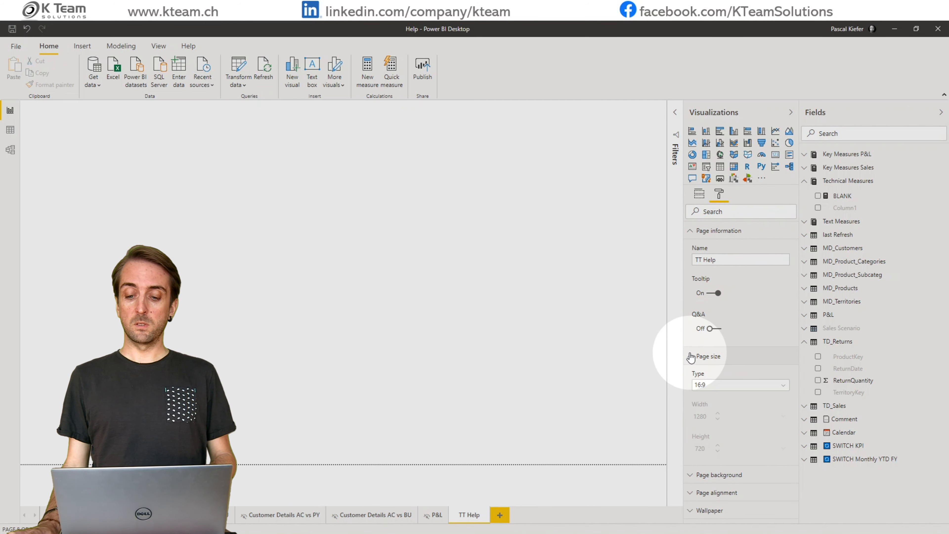
pyautogui.click(722, 386)
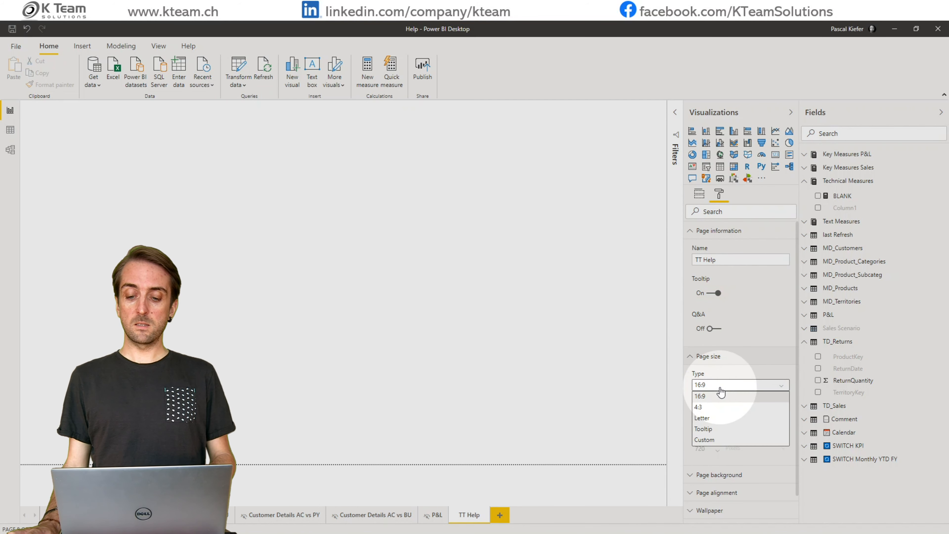
pyautogui.click(708, 439)
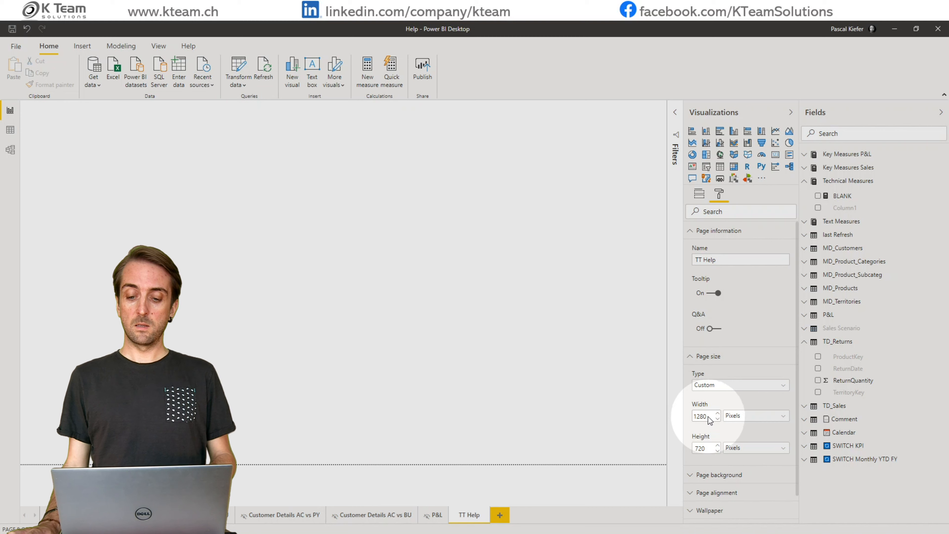
pyautogui.write('700')
pyautogui.press('Tab')
pyautogui.write('300')
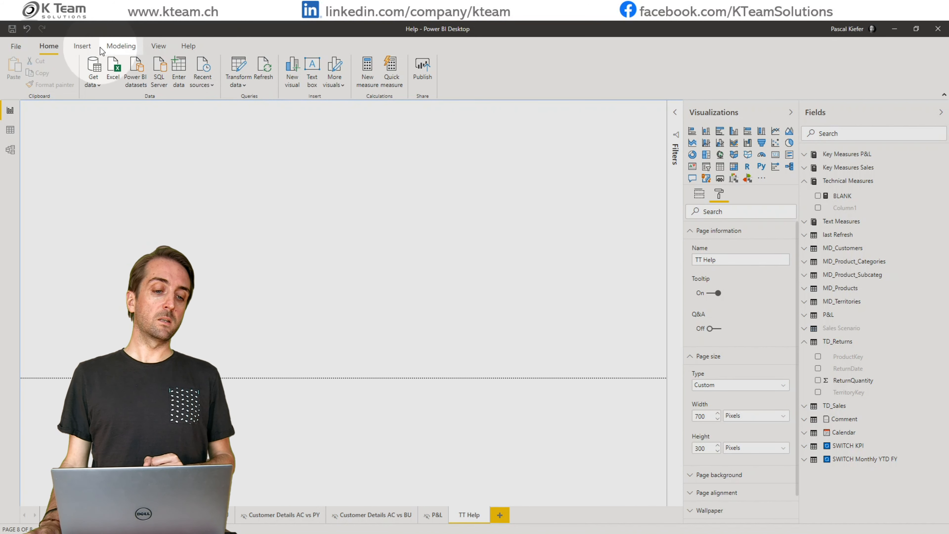
# Step: Add a stacked column chart to the TT Help page with the BLANK measure as its value
pyautogui.click(89, 49)
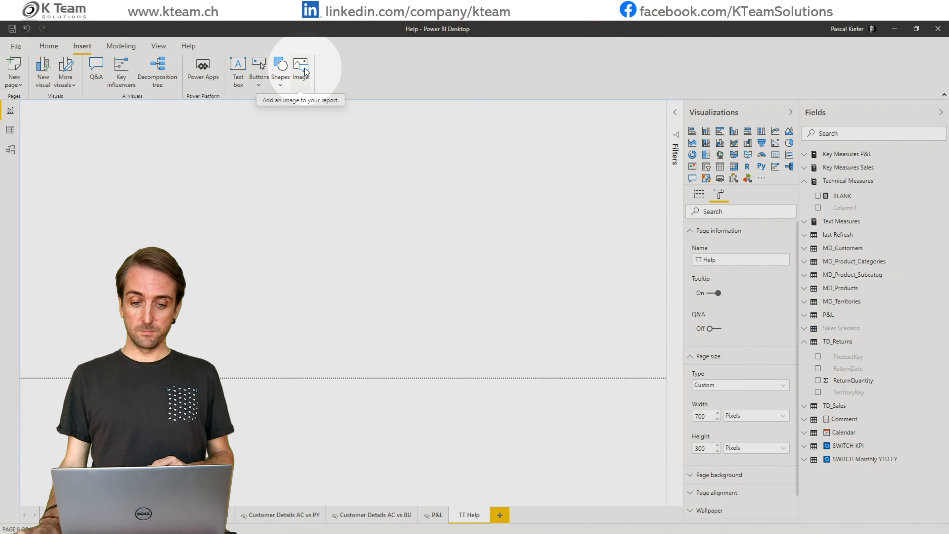
pyautogui.click(706, 136)
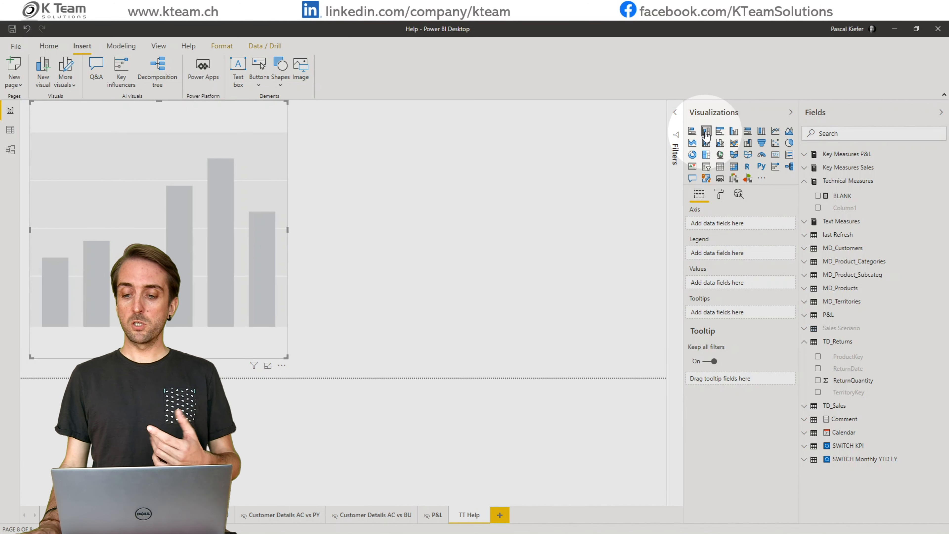
pyautogui.click(818, 196)
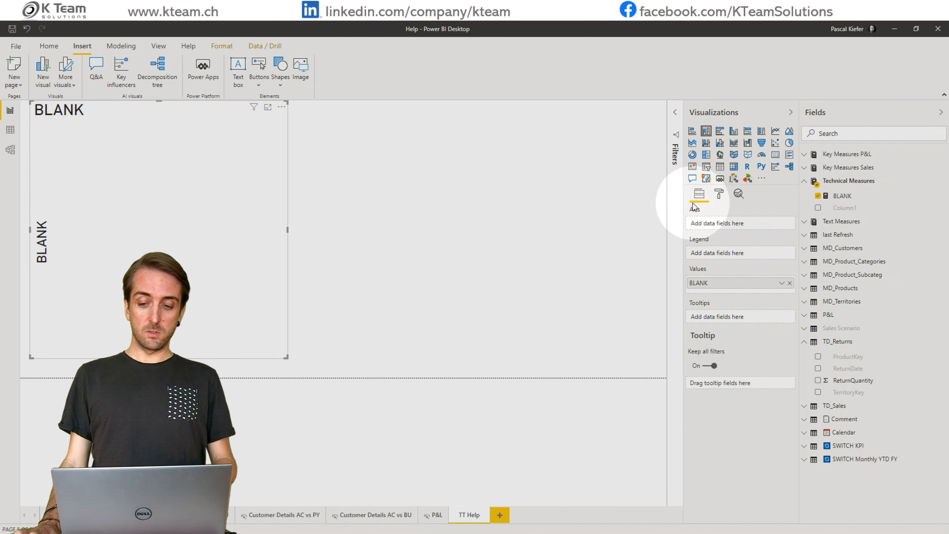
# Step: Turn off the chart's title and its Y axis title
pyautogui.click(718, 196)
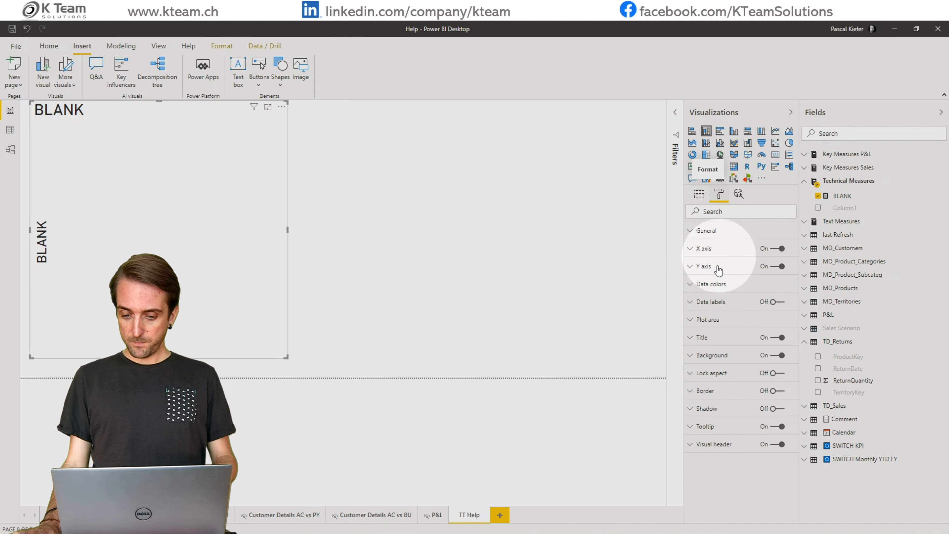
pyautogui.click(776, 338)
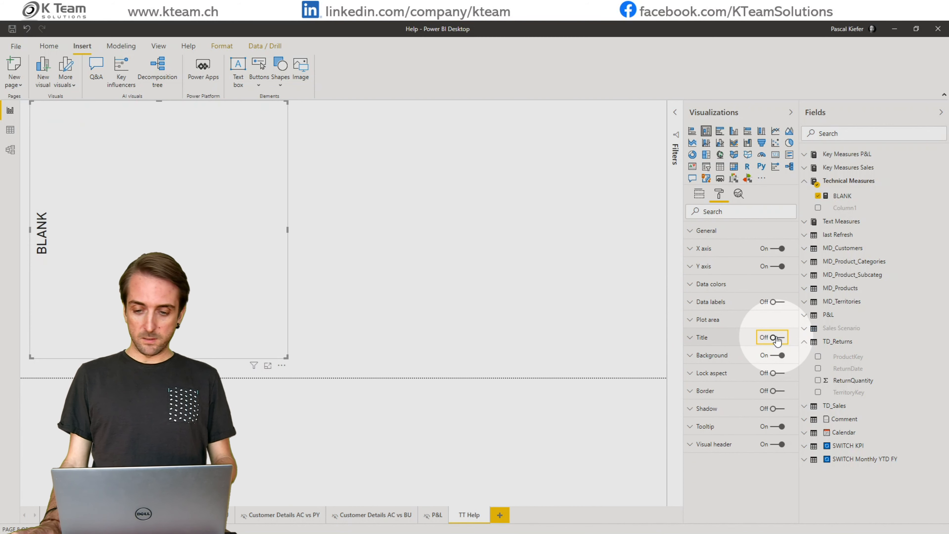
pyautogui.click(693, 267)
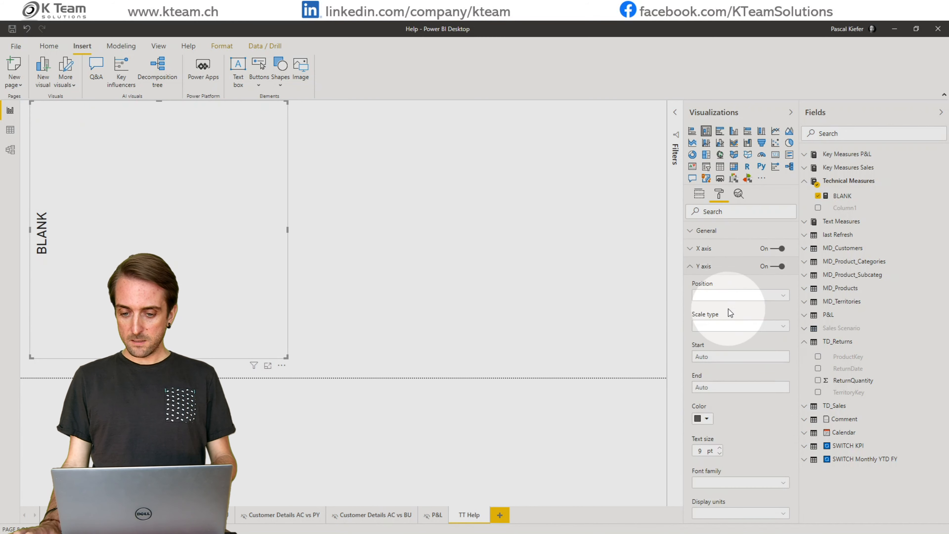
pyautogui.scroll(-8, 736, 314)
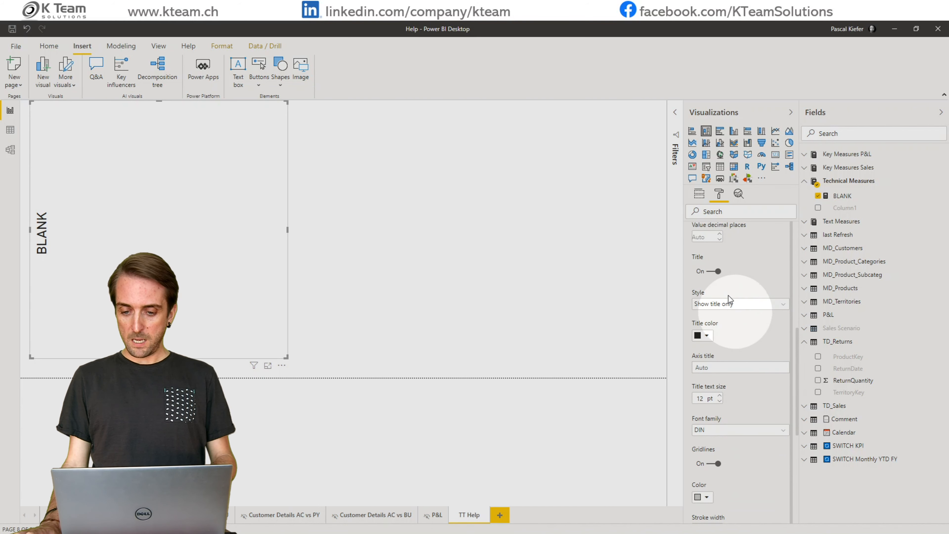
pyautogui.click(714, 273)
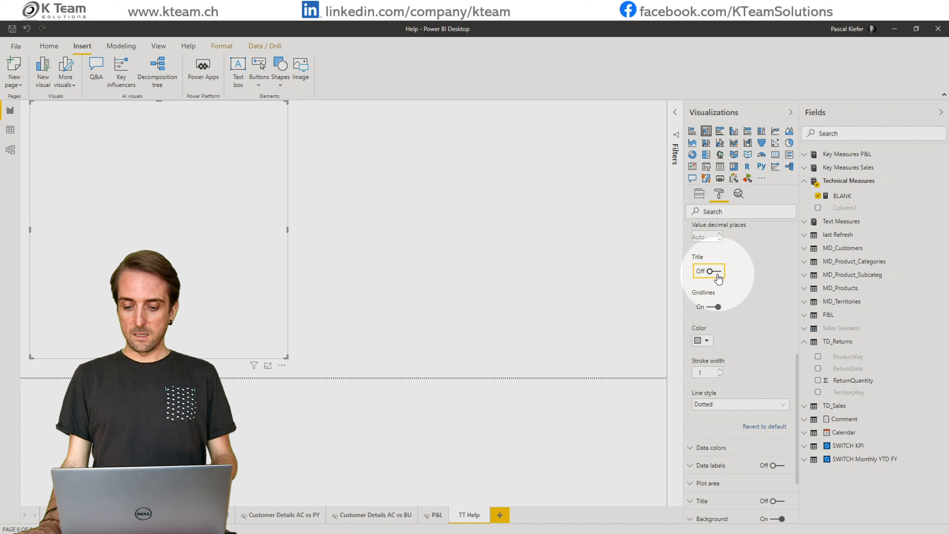
# Step: Add the image Chart Slider.gif to the chart's plot area
pyautogui.scroll(-3, 716, 274)
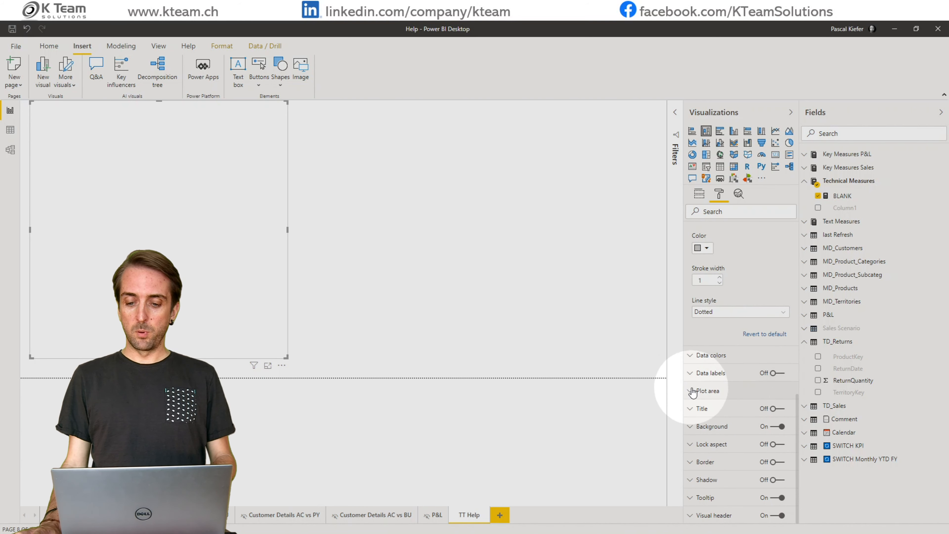
pyautogui.click(692, 390)
pyautogui.scroll(-3, 723, 325)
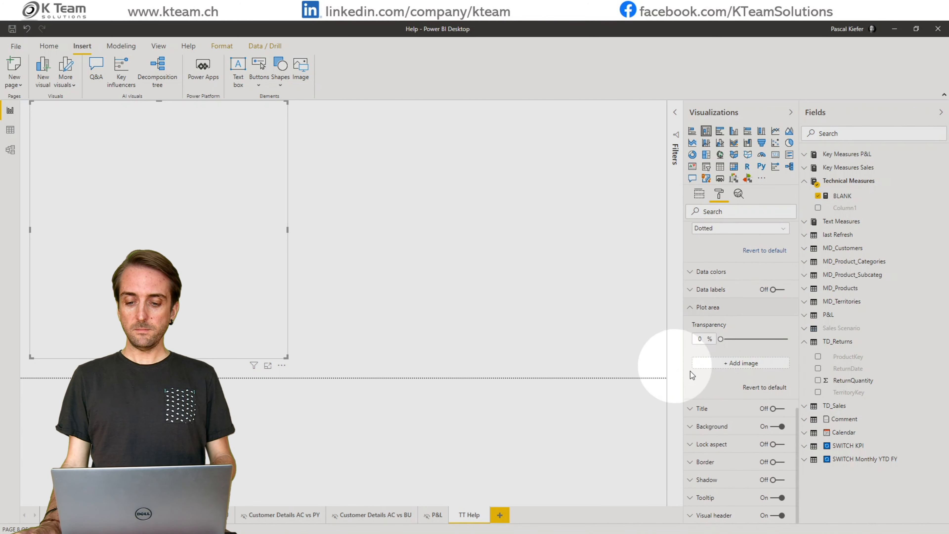
pyautogui.click(748, 365)
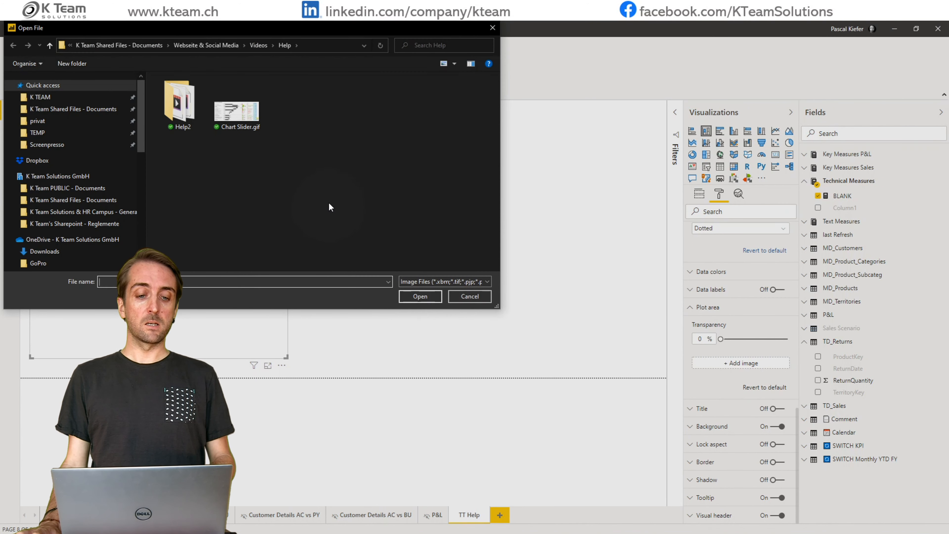
pyautogui.doubleClick(233, 117)
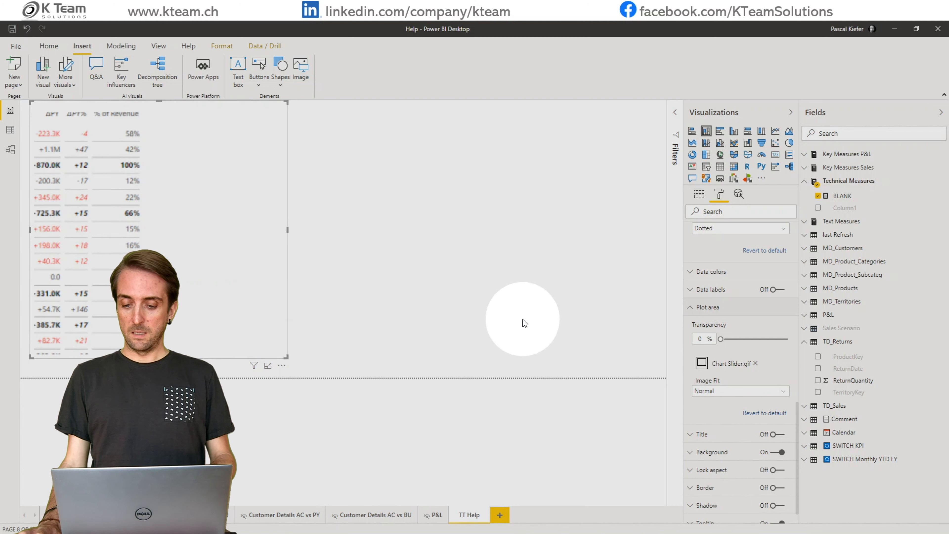
# Step: Set the plot area's image fit to Fit and enlarge the chart to fill the whole TT Help page
pyautogui.click(751, 391)
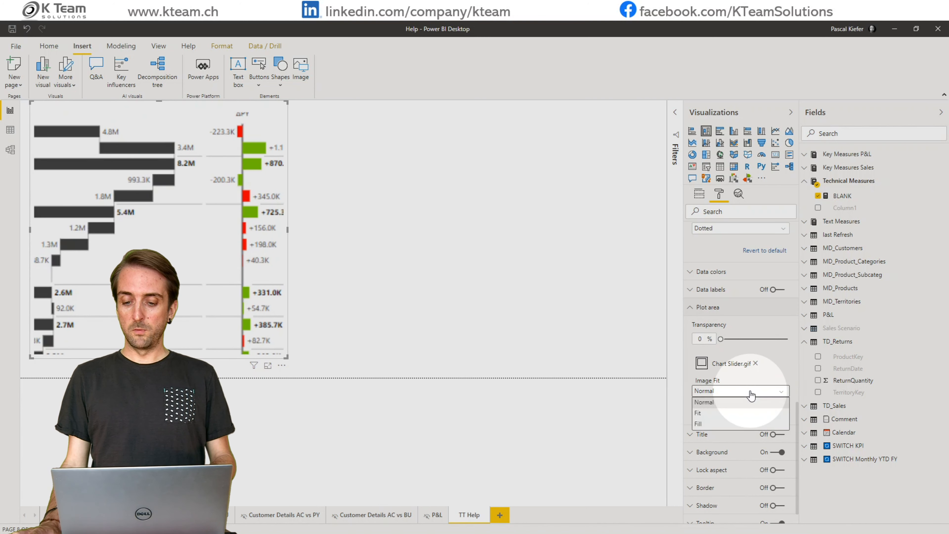
pyautogui.click(710, 413)
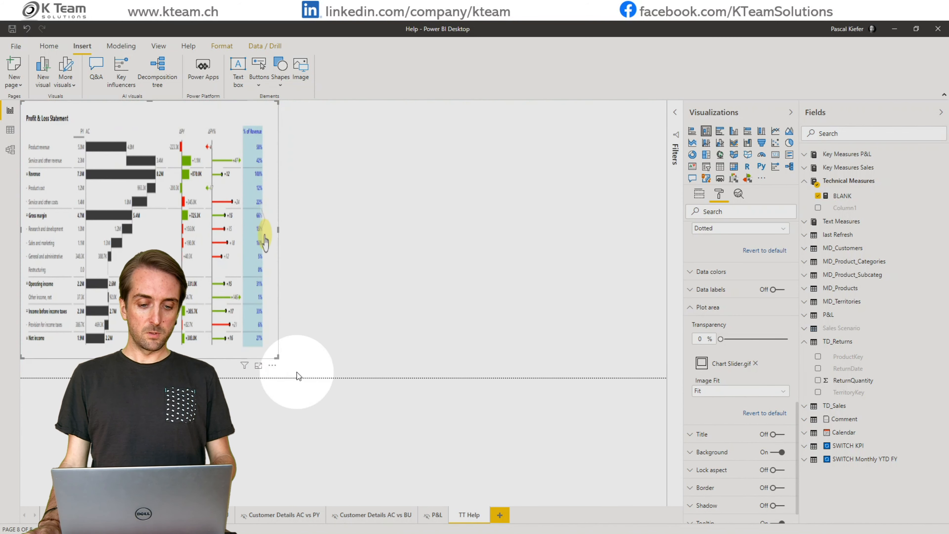
pyautogui.moveTo(277, 354); pyautogui.dragTo(666, 378)
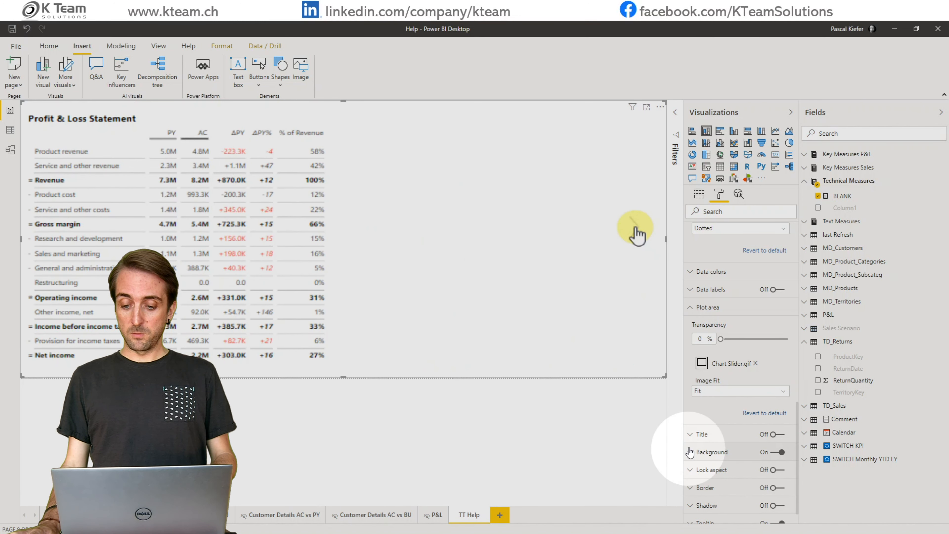
# Step: Set the chart's background color to a blue theme color
pyautogui.click(683, 446)
pyautogui.scroll(-3, 706, 426)
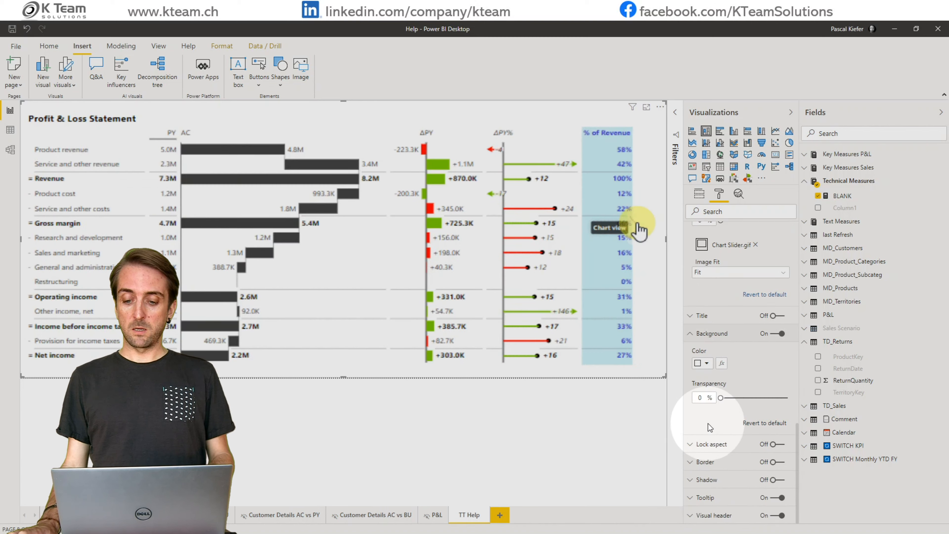
pyautogui.click(707, 364)
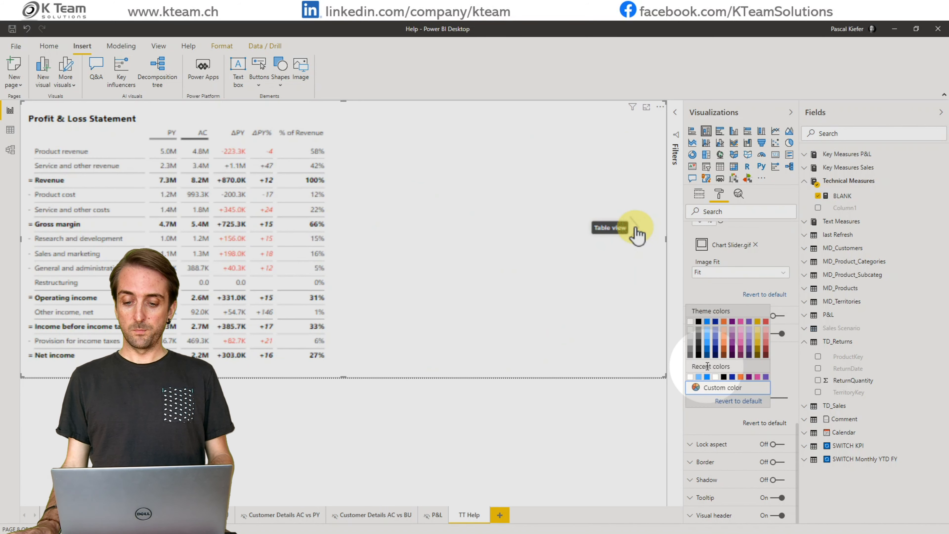
pyautogui.click(708, 347)
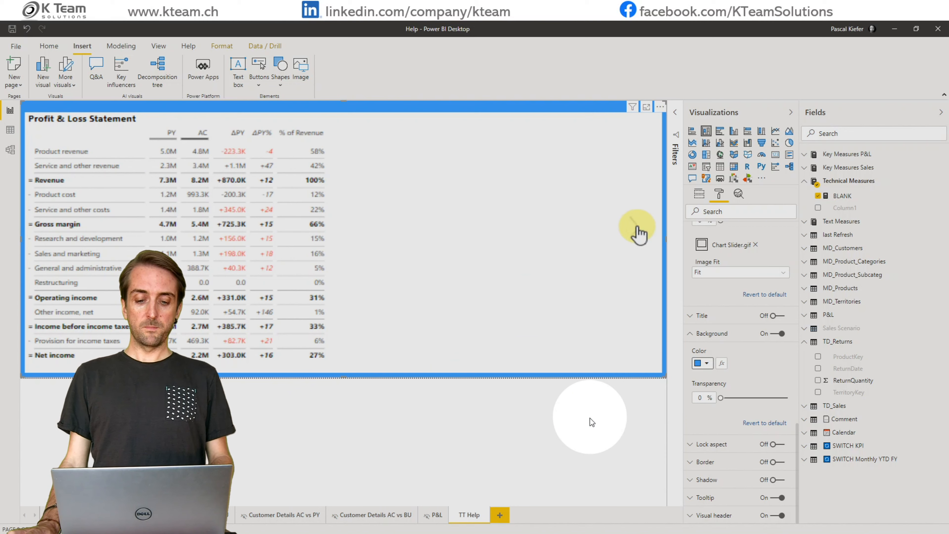
# Step: Enable the visual header tooltip icon for the Profit & Loss Statement chart on the P&L page
pyautogui.click(436, 516)
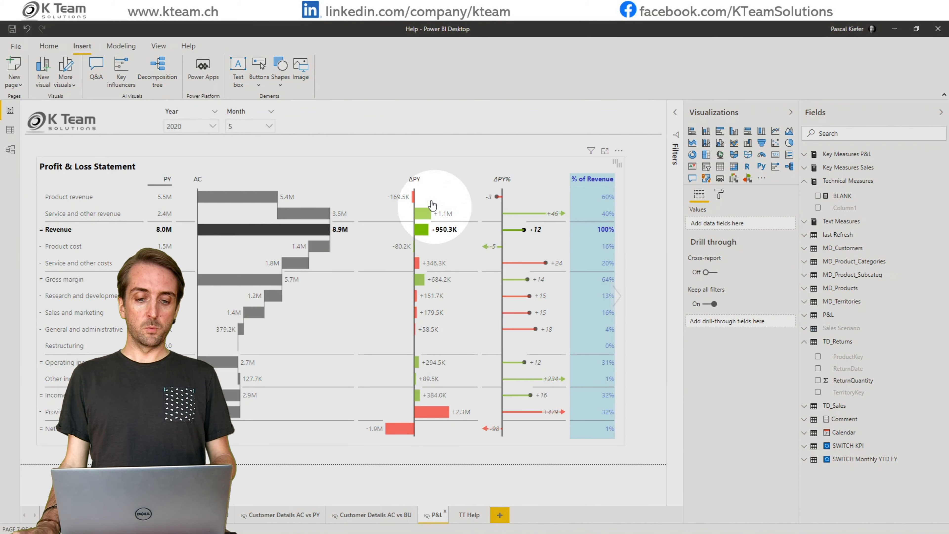
pyautogui.click(367, 167)
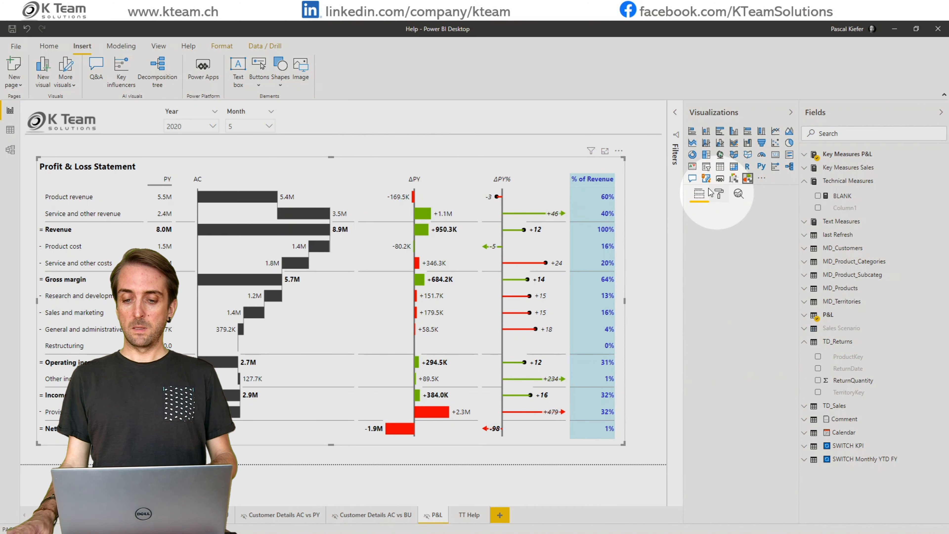
pyautogui.click(719, 194)
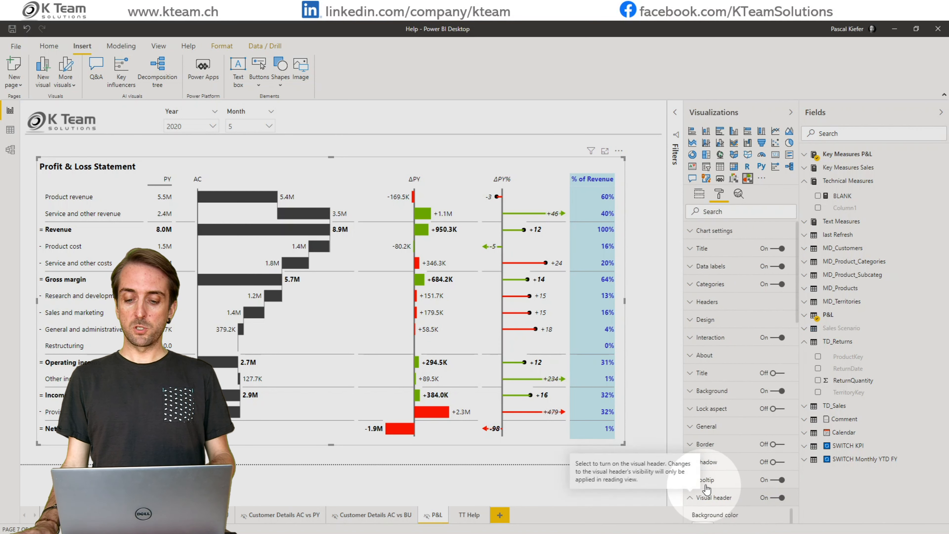
pyautogui.click(691, 498)
pyautogui.scroll(-10, 706, 490)
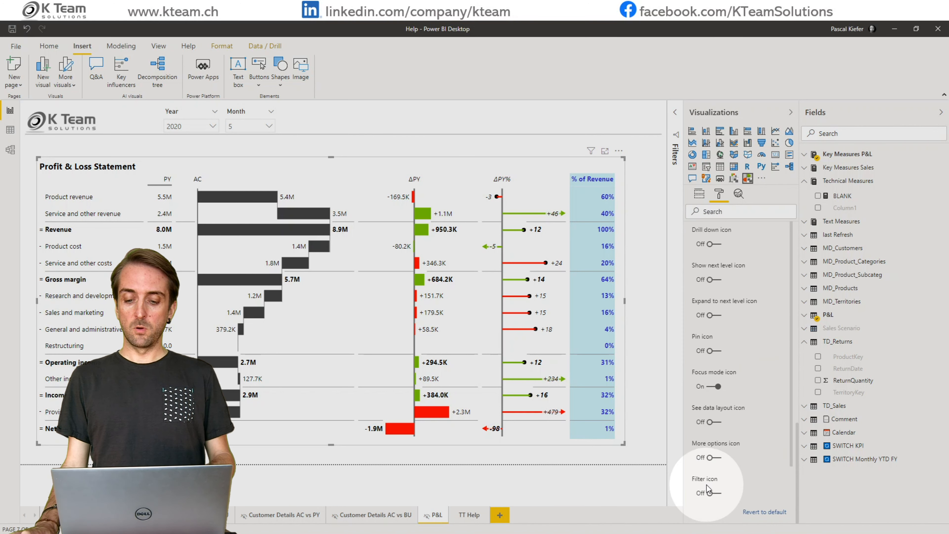
pyautogui.scroll(-1, 707, 488)
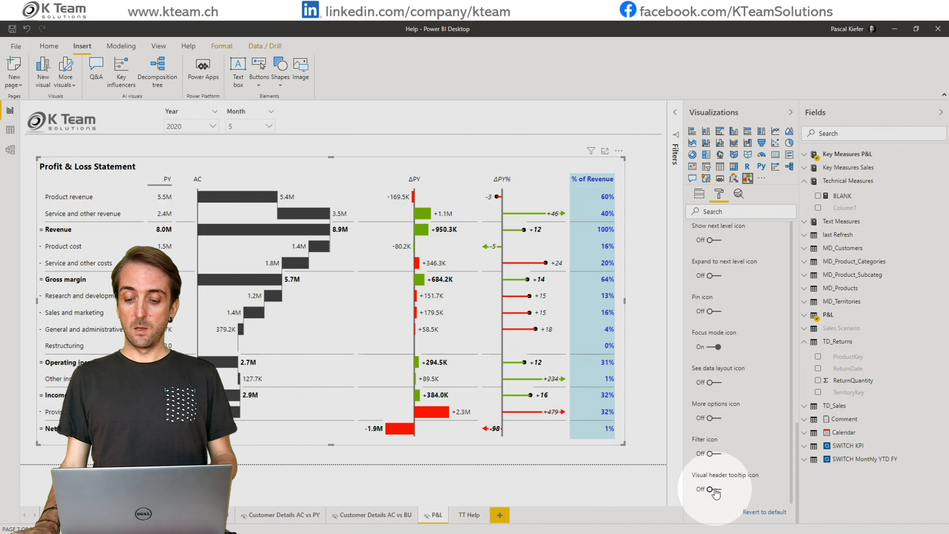
pyautogui.click(712, 490)
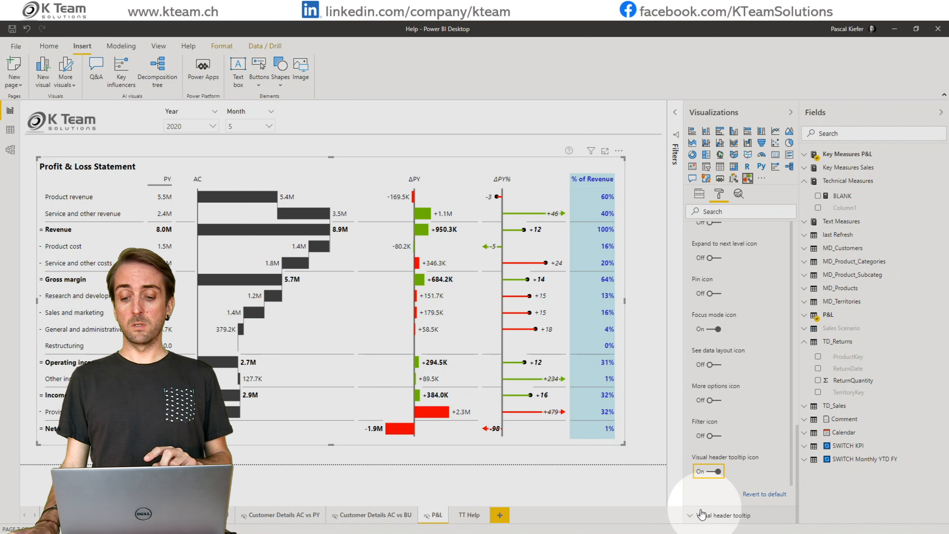
# Step: Assign TT Help as the report page of the chart's visual header tooltip and preview the tooltip
pyautogui.click(695, 516)
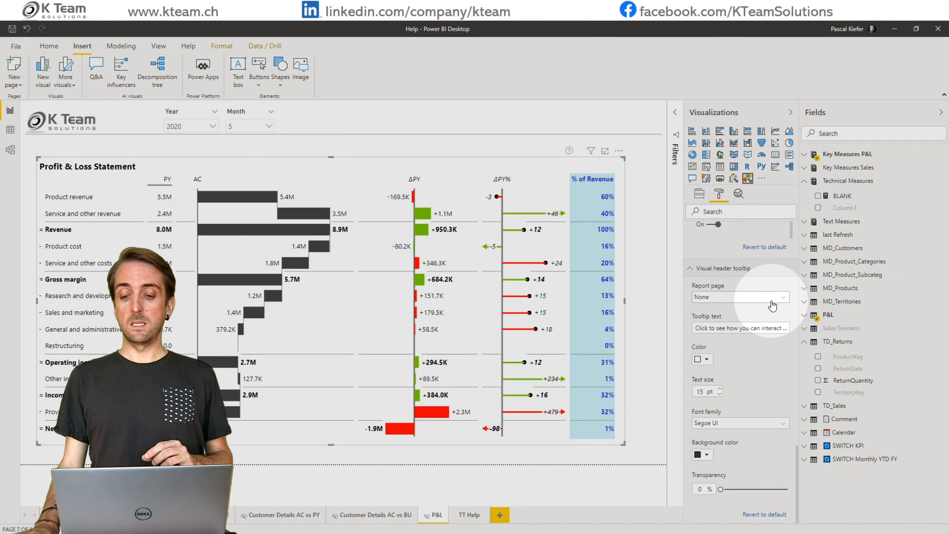
pyautogui.click(771, 304)
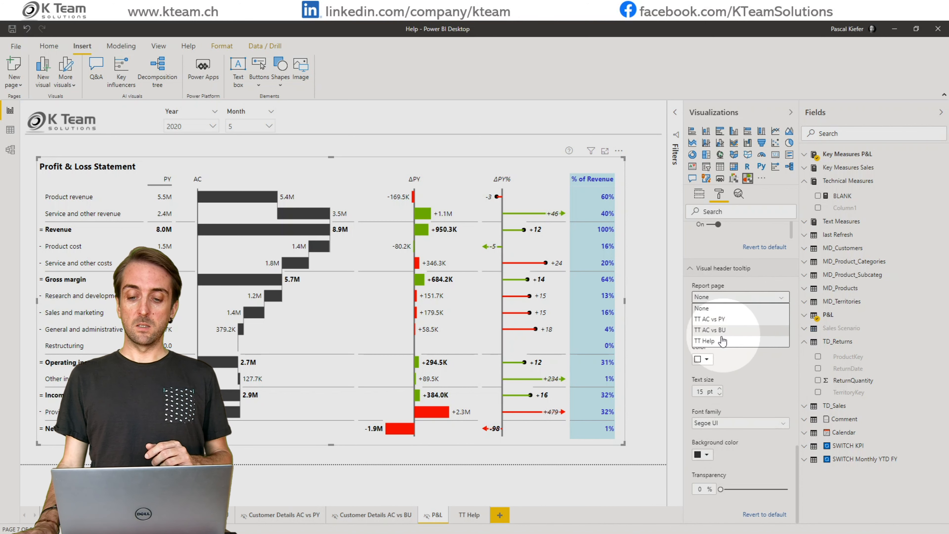
pyautogui.click(730, 346)
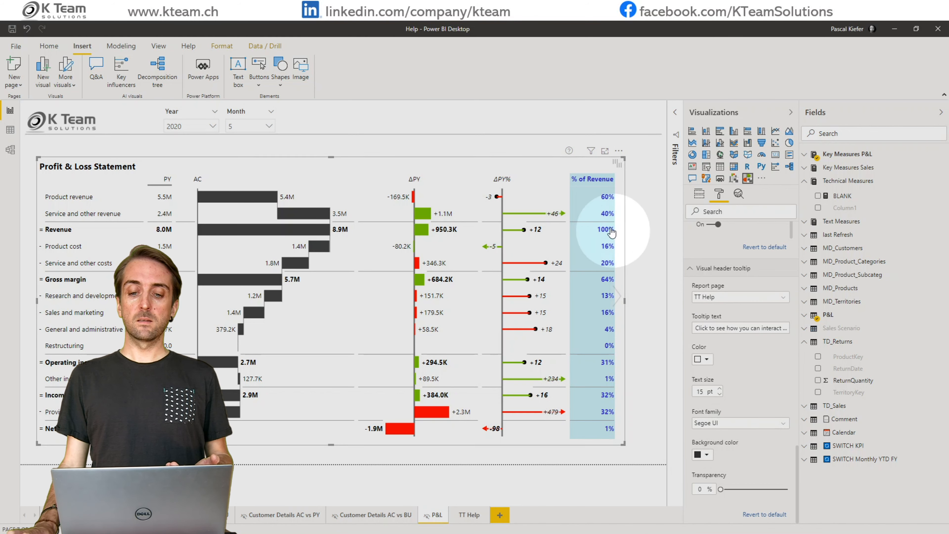
pyautogui.moveTo(569, 153)
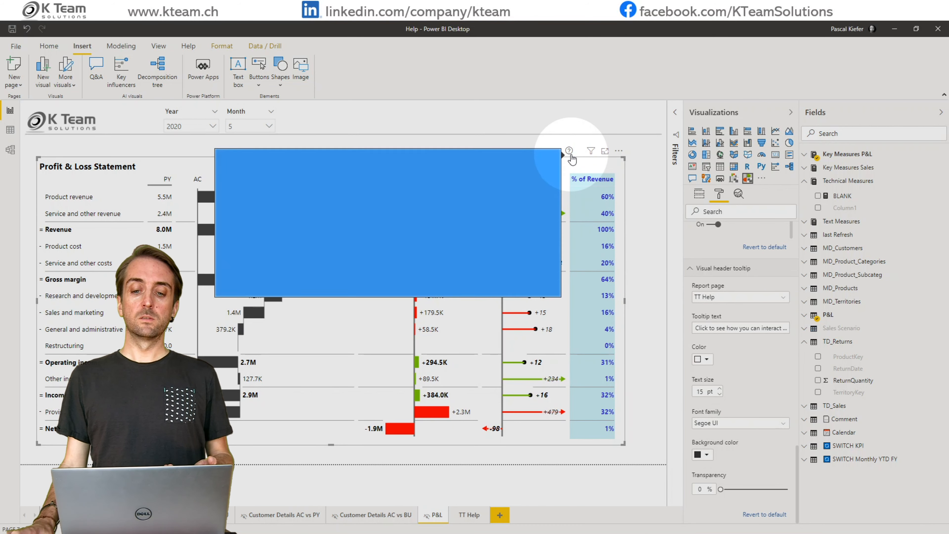